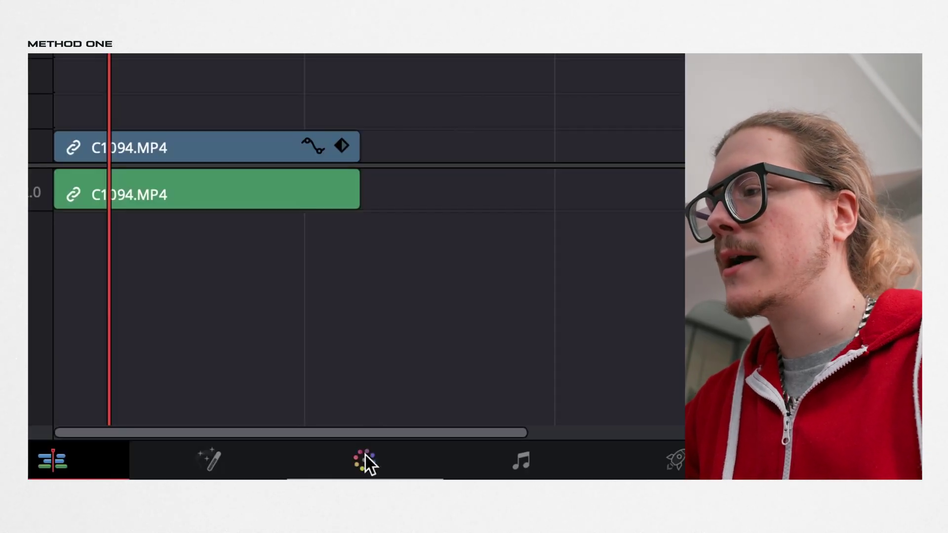
On the Color page, add a serial node after White Balance carrying the MJ_FREEZE_3 LUT.
{"action": "left_click", "coordinate": [407, 473]}
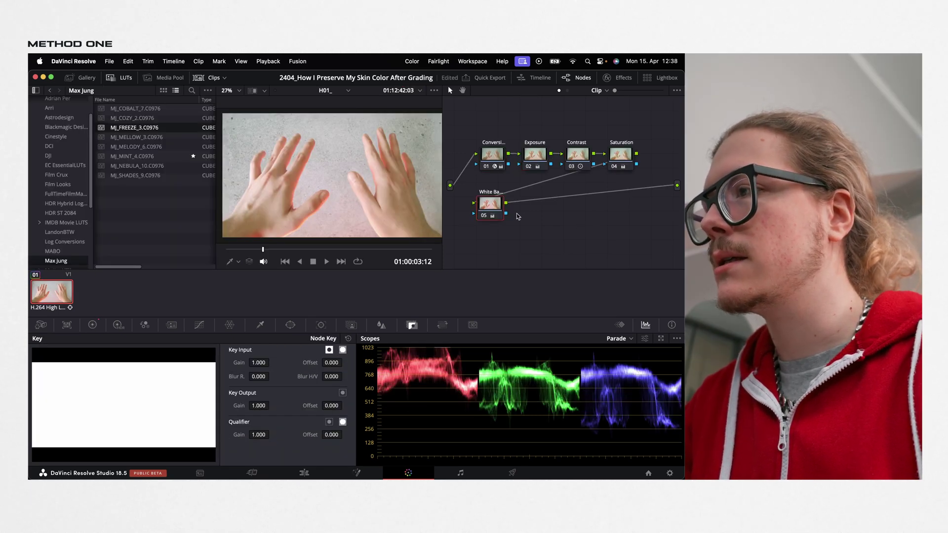
{"action": "key", "text": "alt+s"}
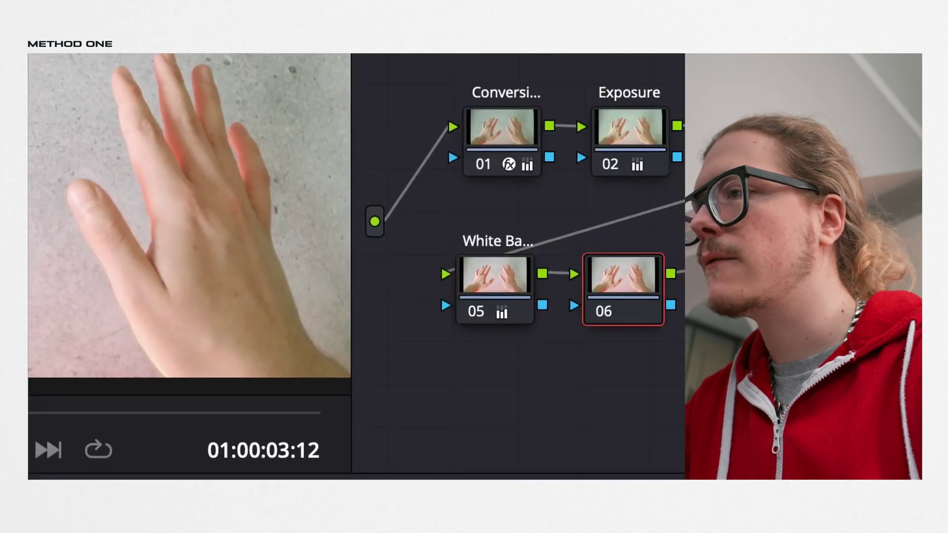
{"action": "left_click_drag", "start_coordinate": [345, 237], "coordinate": [629, 286]}
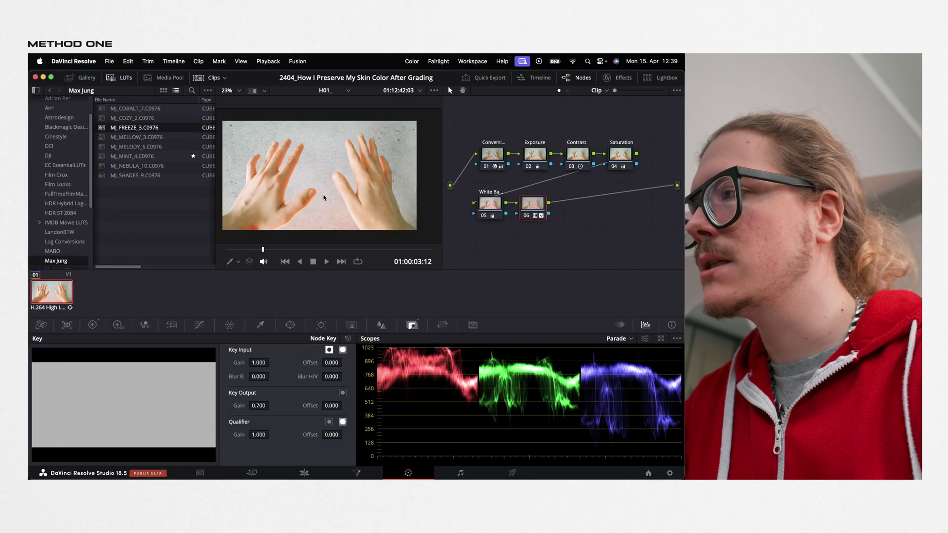
{"action": "scroll", "coordinate": [256, 200], "scroll_direction": "up", "scroll_amount": 5}
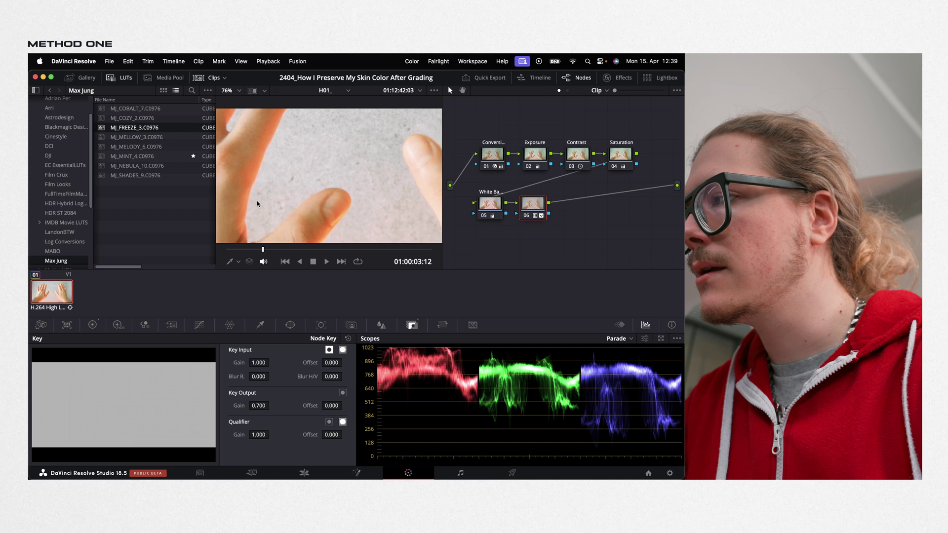
{"action": "scroll", "coordinate": [257, 201], "scroll_direction": "up", "scroll_amount": 2}
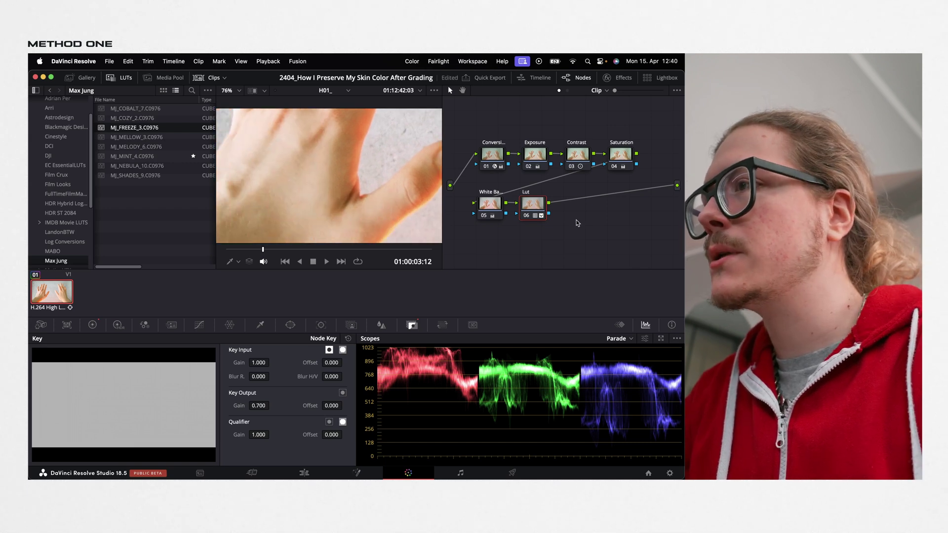
Insert a node named Skin between White Balance and Lut.
{"action": "left_click_drag", "start_coordinate": [534, 210], "coordinate": [579, 209]}
{"action": "left_click", "coordinate": [491, 206]}
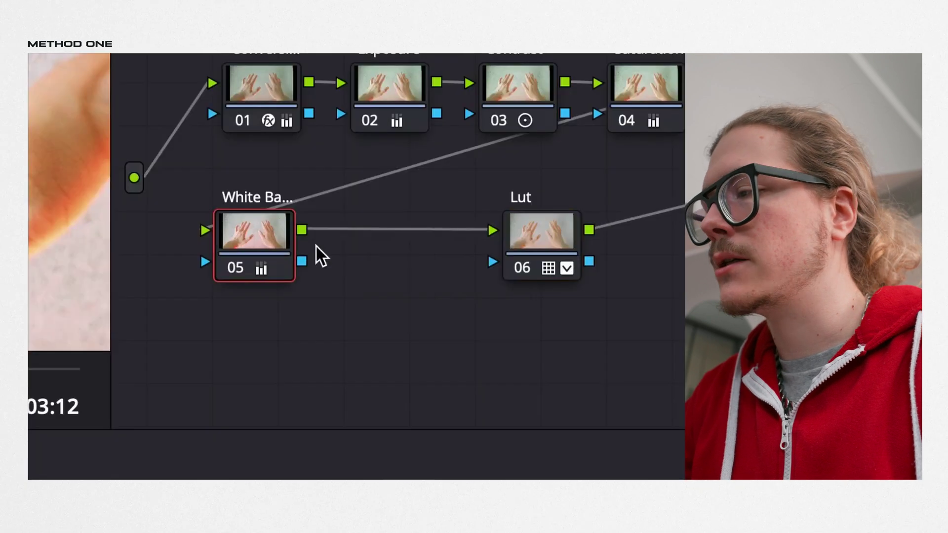
{"action": "key", "text": "alt+s"}
{"action": "type", "text": "Skin"}
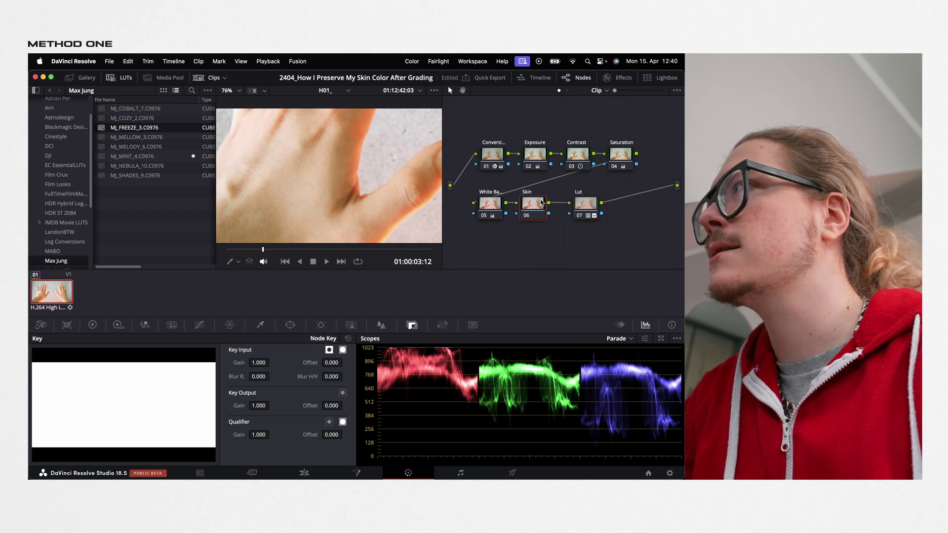
Switch the scope to Vectorscope and enable Show Skin Tone Indicator.
{"action": "left_click", "coordinate": [618, 339]}
{"action": "left_click", "coordinate": [516, 233]}
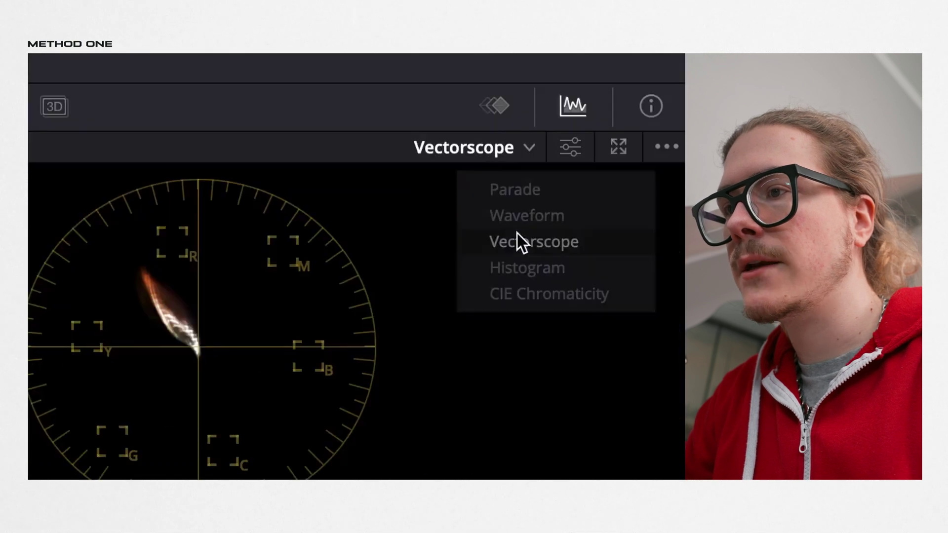
{"action": "left_click", "coordinate": [576, 146]}
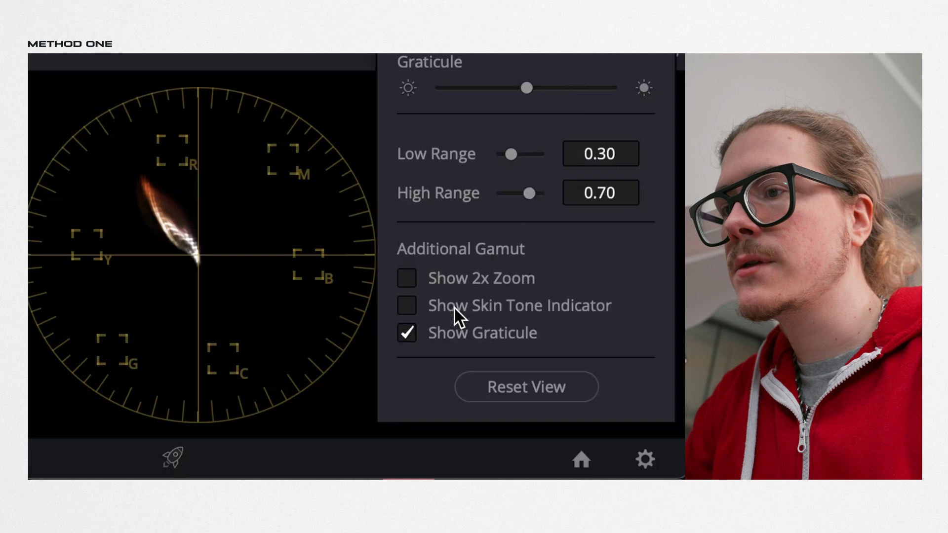
{"action": "left_click", "coordinate": [453, 306]}
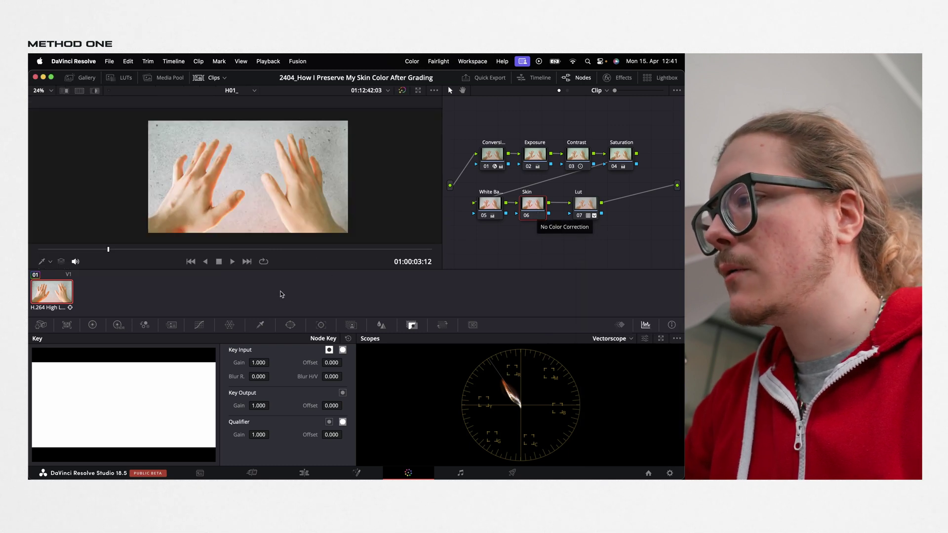
Key the hands' skin with an HSL qualifier, widening hue, saturation and luminance ranges while viewing the matte.
{"action": "left_click", "coordinate": [260, 324]}
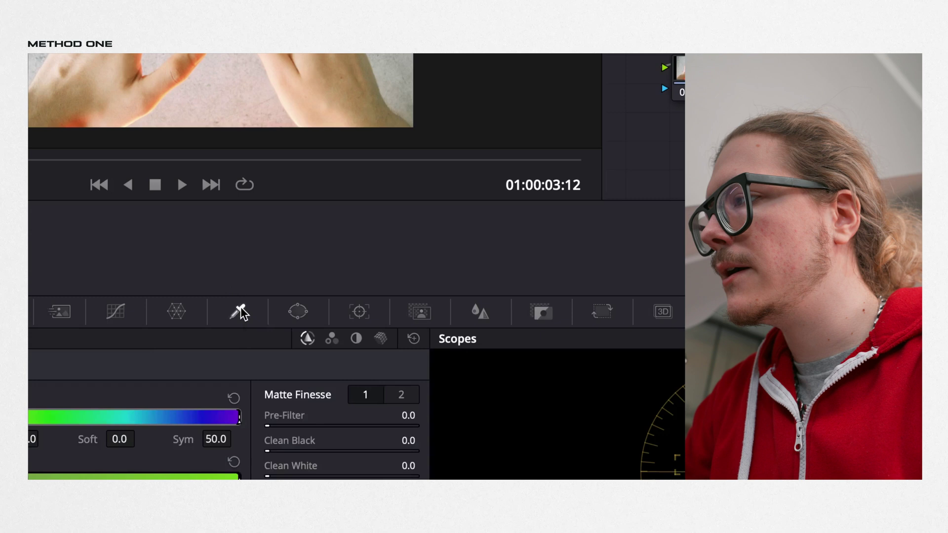
{"action": "left_click", "coordinate": [95, 87]}
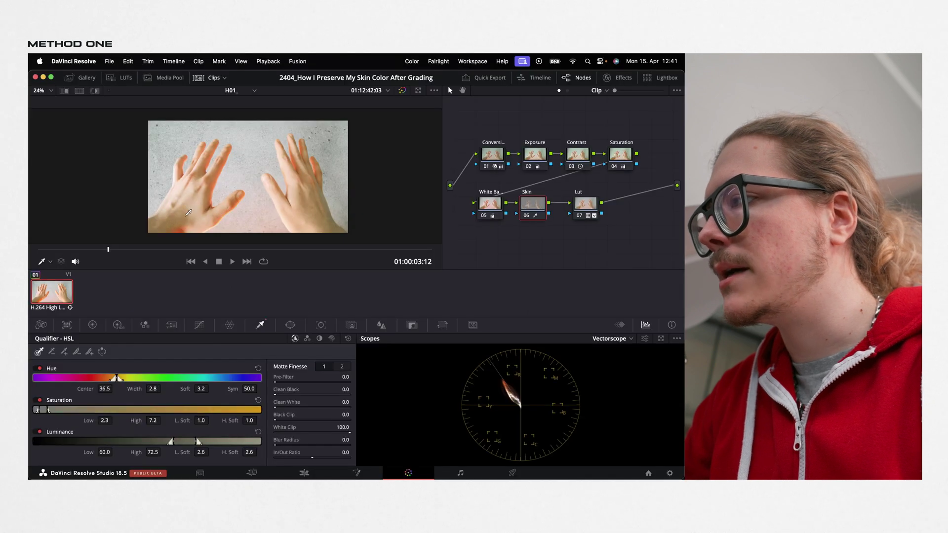
{"action": "left_click_drag", "start_coordinate": [188, 213], "coordinate": [187, 213]}
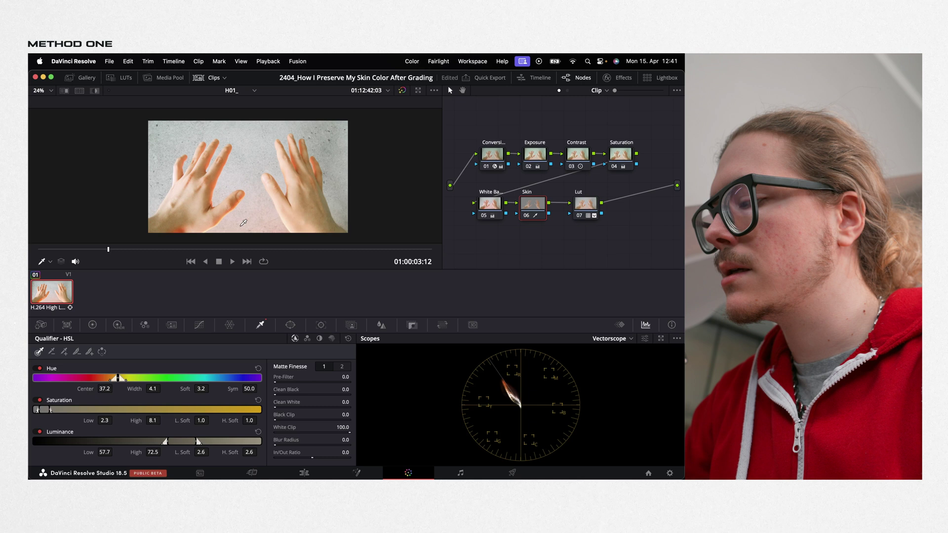
{"action": "key", "text": "shift+h"}
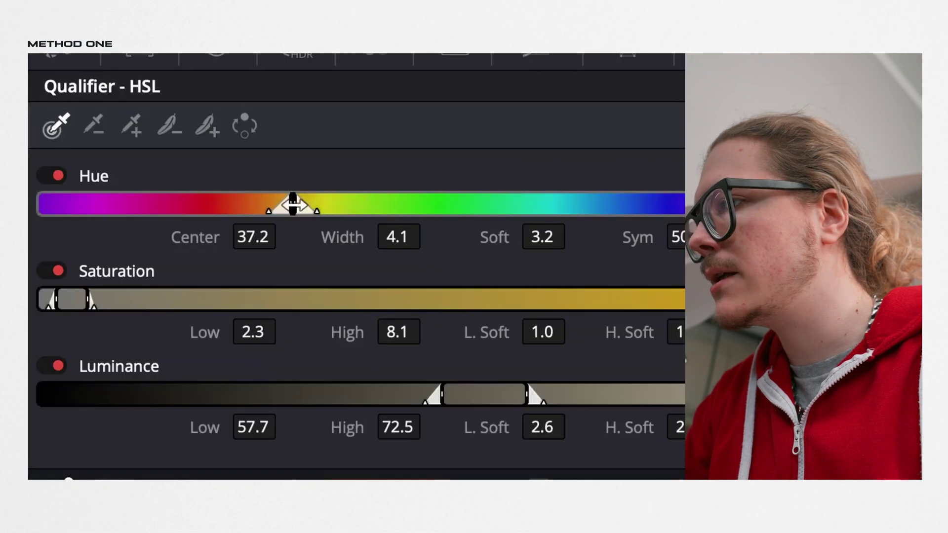
{"action": "left_click_drag", "start_coordinate": [119, 377], "coordinate": [134, 378]}
{"action": "left_click_drag", "start_coordinate": [50, 410], "coordinate": [67, 409]}
{"action": "left_click_drag", "start_coordinate": [166, 440], "coordinate": [200, 441]}
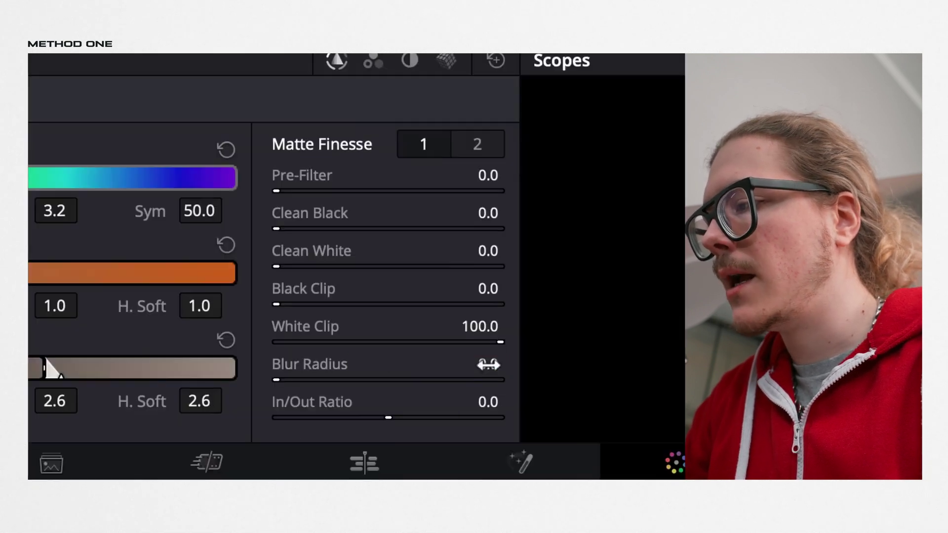
Set the matte's Blur Radius to 10 and Denoise to 10.
{"action": "double_click", "coordinate": [345, 439]}
{"action": "type", "text": "10"}
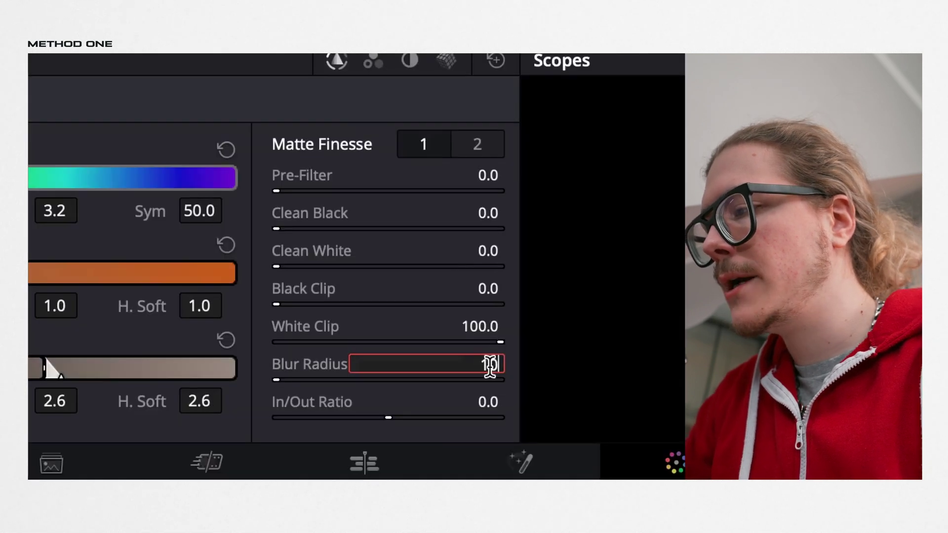
{"action": "key", "text": "Return"}
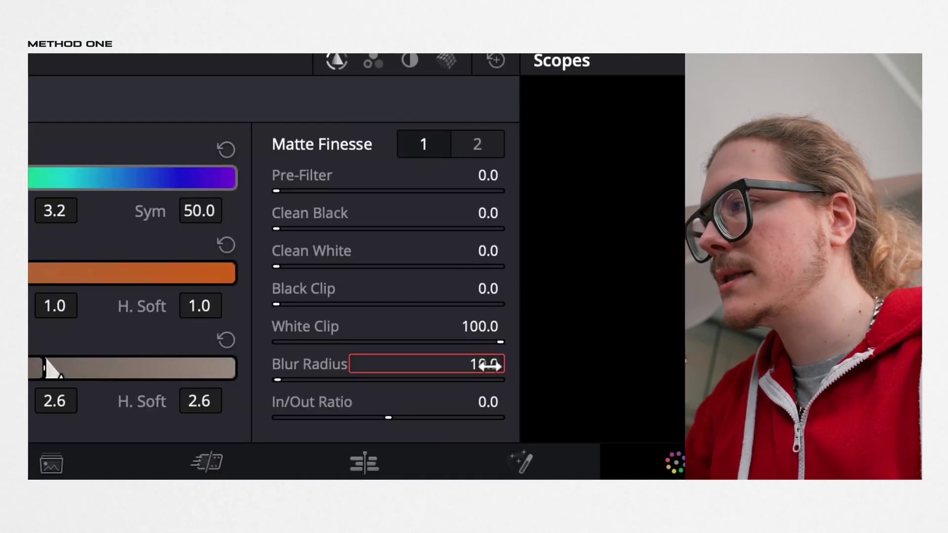
{"action": "left_click", "coordinate": [481, 148]}
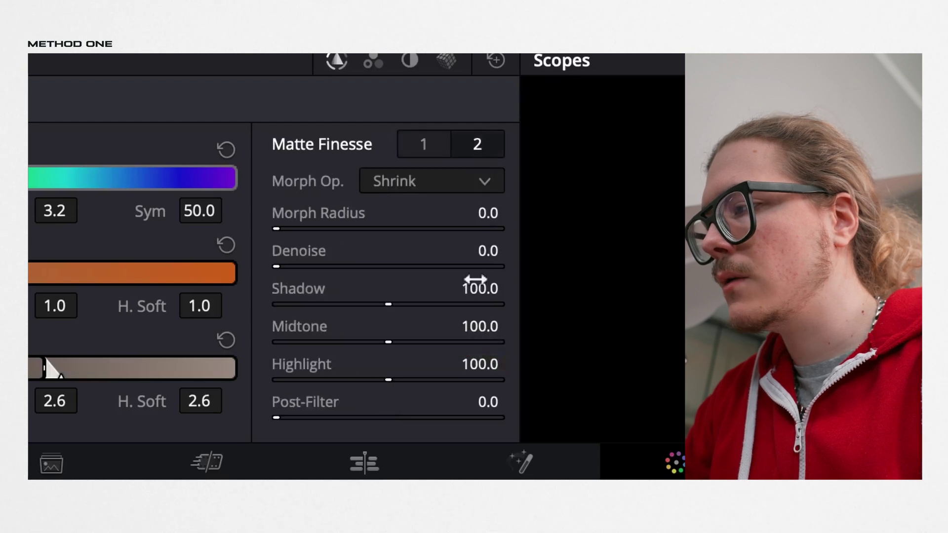
{"action": "left_click", "coordinate": [479, 255]}
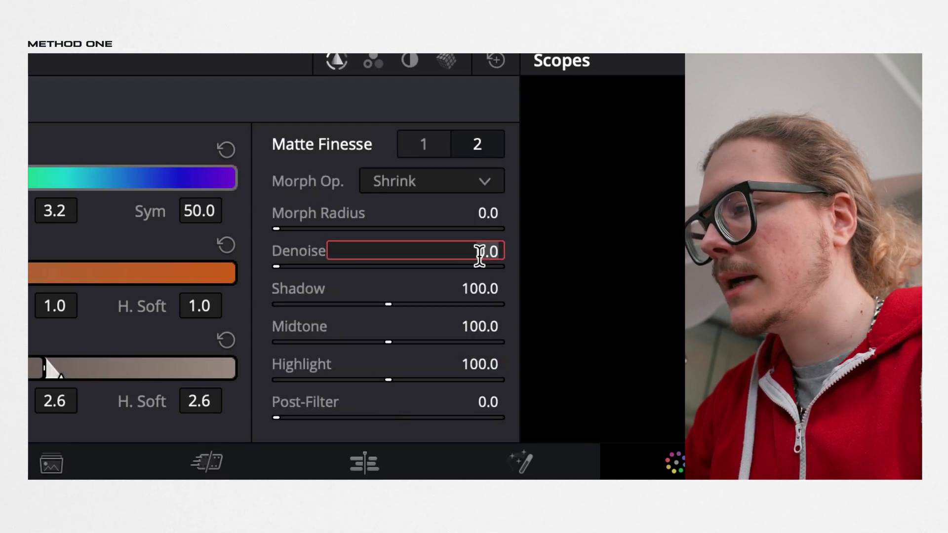
{"action": "type", "text": "10"}
{"action": "key", "text": "Return"}
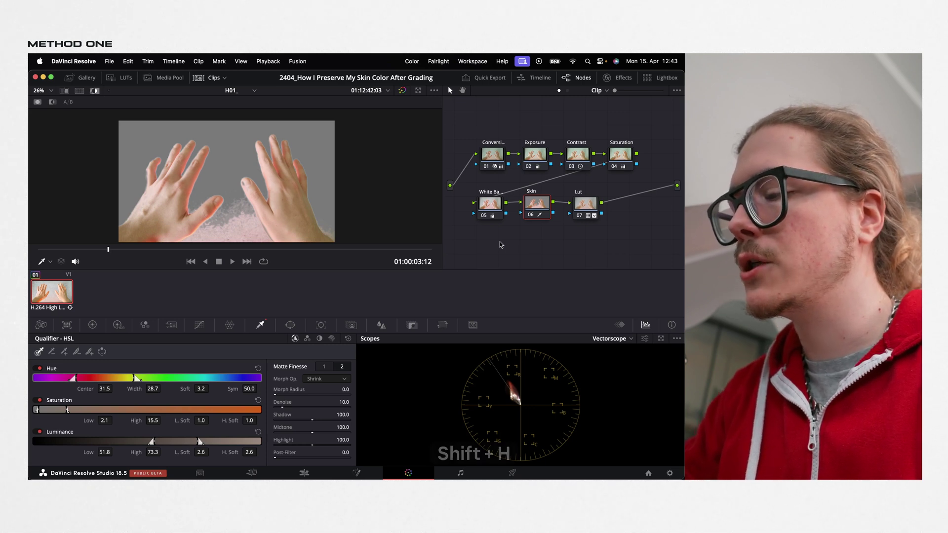
Exit highlight mode to show the full image and turn on the vectorscope's Show 2x Zoom.
{"action": "key", "text": "shift+h"}
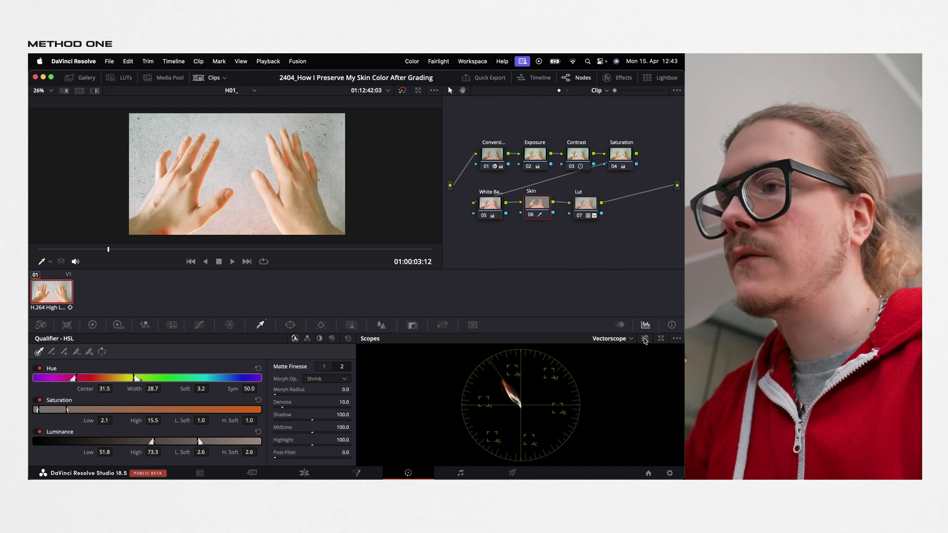
{"action": "left_click", "coordinate": [644, 340]}
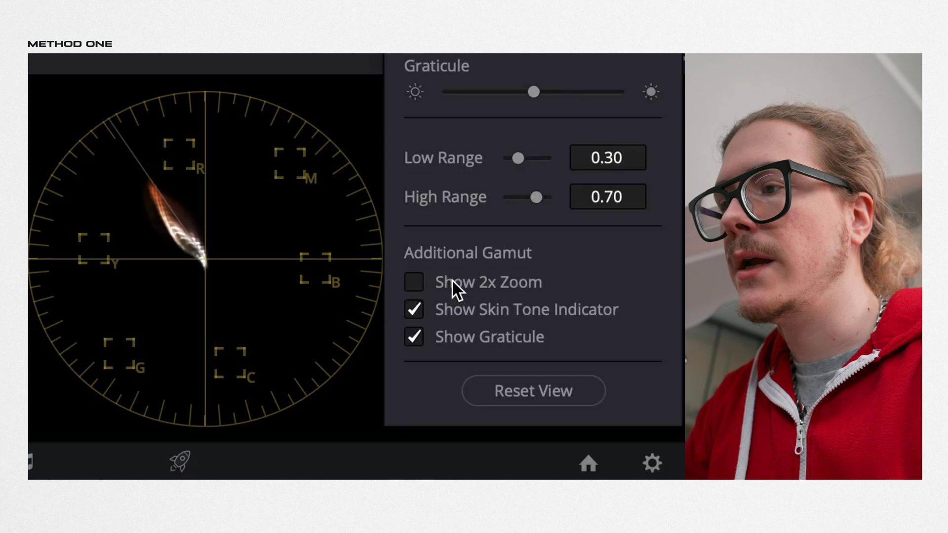
{"action": "left_click", "coordinate": [603, 413]}
{"action": "left_click", "coordinate": [225, 243]}
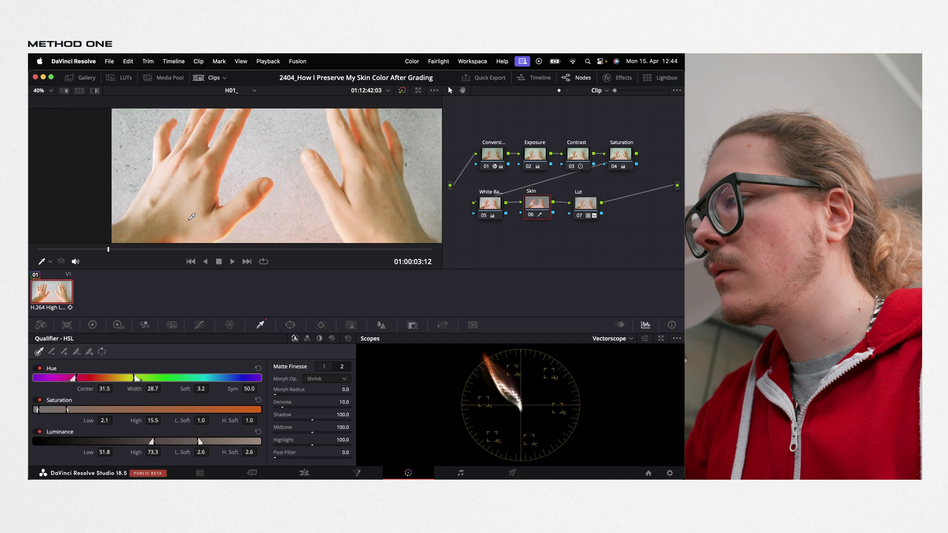
Add Hue vs Hue curve points on the skin hue and rotate input hue 281.47 by 12.00.
{"action": "left_click", "coordinate": [199, 326]}
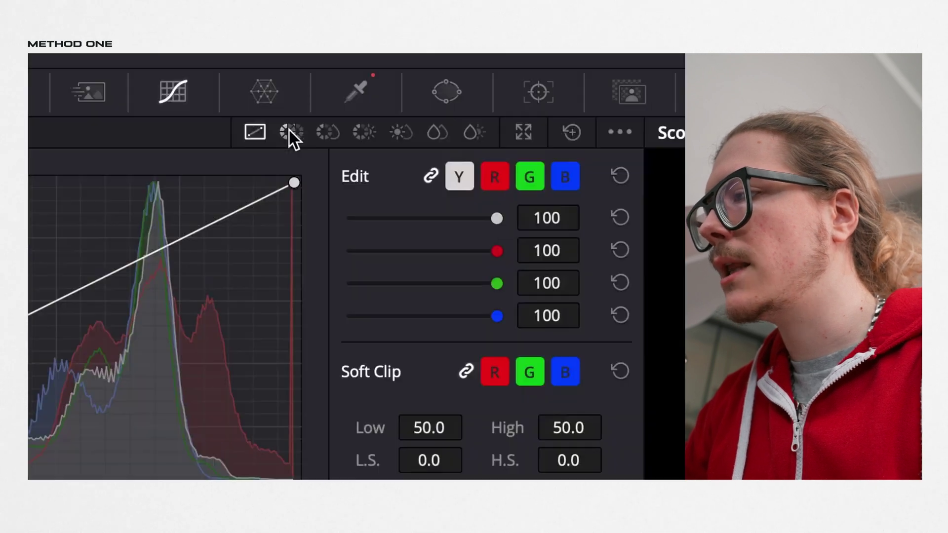
{"action": "left_click", "coordinate": [238, 338]}
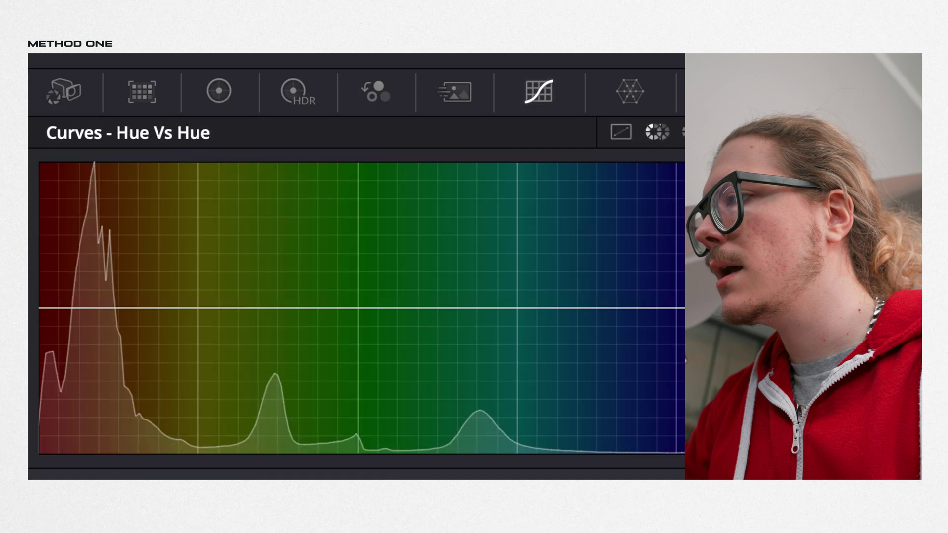
{"action": "left_click", "coordinate": [182, 196]}
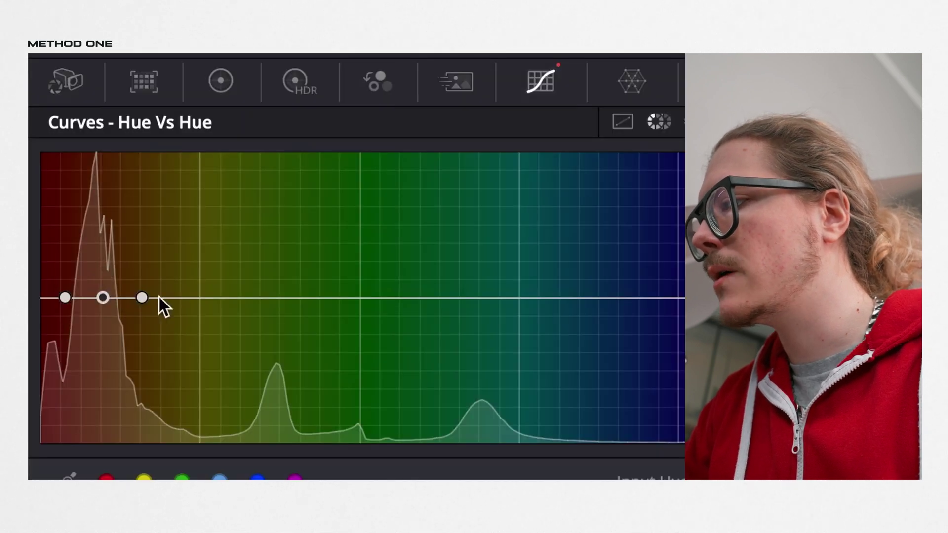
{"action": "left_click_drag", "start_coordinate": [142, 298], "coordinate": [143, 294]}
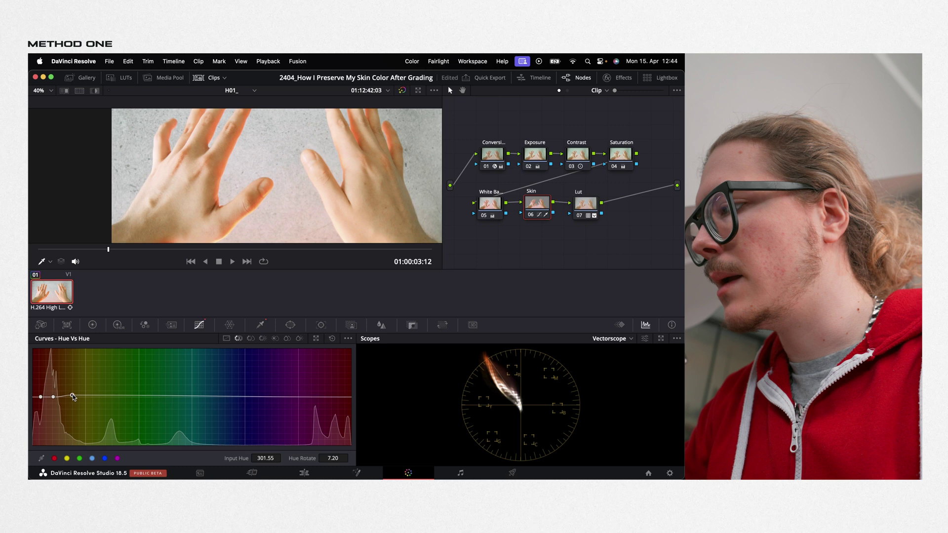
{"action": "mouse_move", "coordinate": [73, 397]}
{"action": "left_mouse_down"}
{"action": "mouse_move", "coordinate": [35, 397]}
{"action": "mouse_move", "coordinate": [53, 401]}
{"action": "mouse_move", "coordinate": [51, 424]}
{"action": "left_mouse_up"}
{"action": "left_click", "coordinate": [53, 397]}
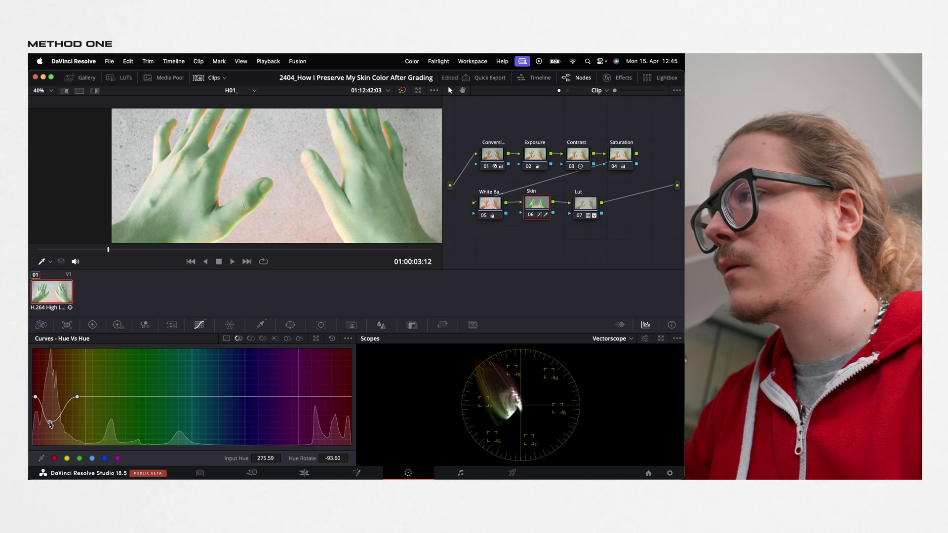
{"action": "left_click_drag", "start_coordinate": [50, 424], "coordinate": [55, 393]}
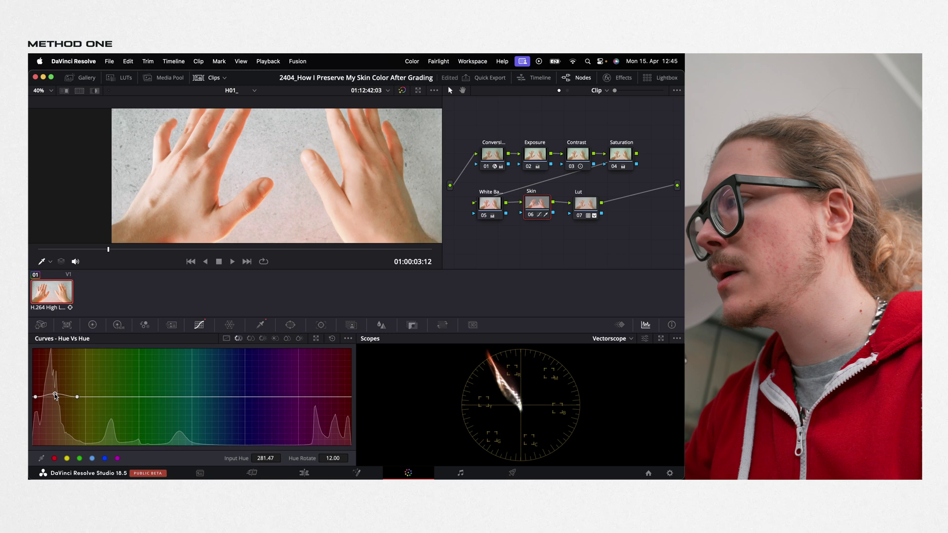
{"action": "key", "text": "shift+z"}
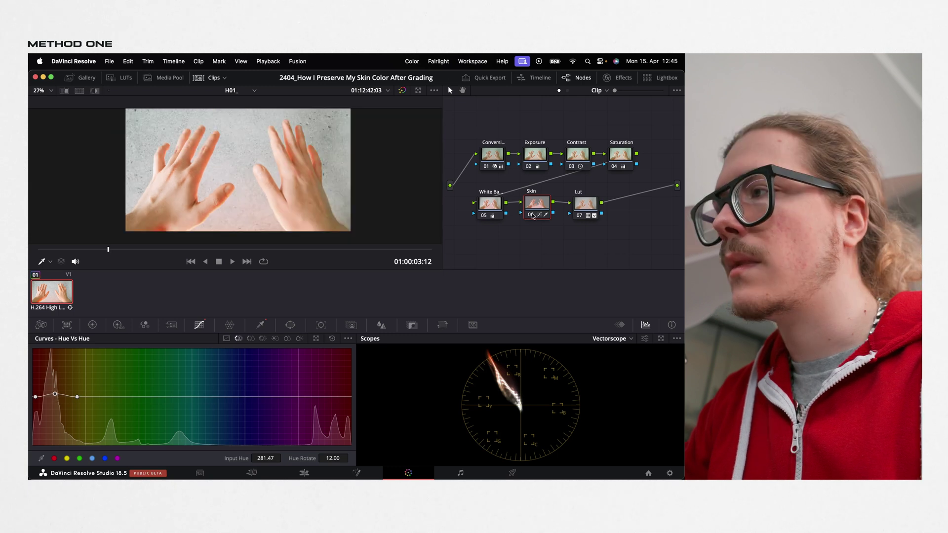
{"action": "mouse_move", "coordinate": [533, 215]}
{"action": "key", "text": "ctrl+d"}
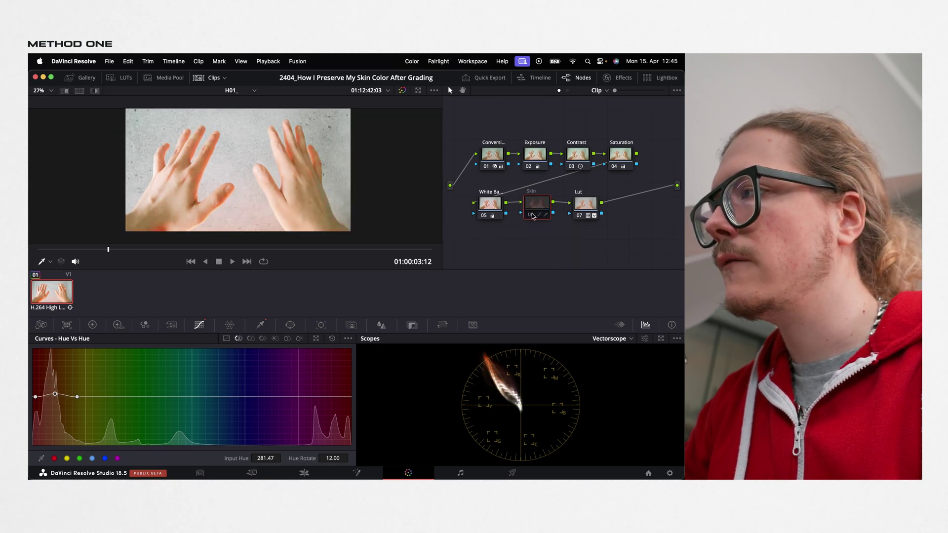
{"action": "key", "text": "ctrl+d"}
{"action": "key", "text": "ctrl+d"}
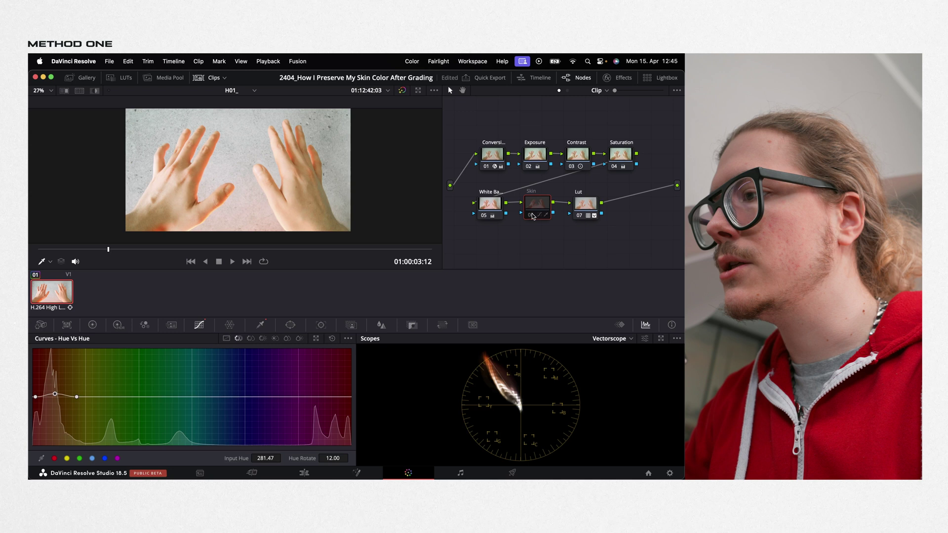
{"action": "key", "text": "ctrl+d"}
{"action": "key", "text": "ctrl+d"}
{"action": "key", "text": "ctrl+d"}
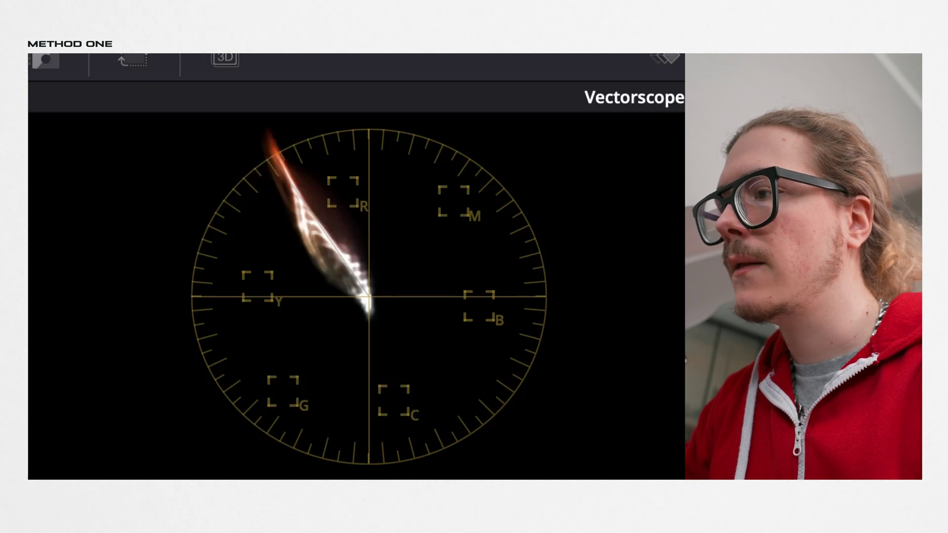
{"action": "key", "text": "ctrl+d"}
{"action": "key", "text": "ctrl+d"}
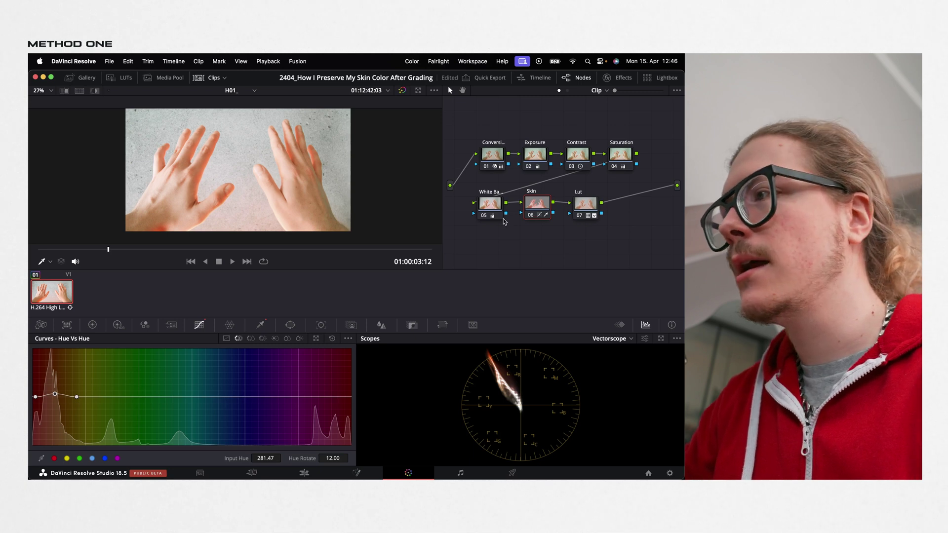
Zoom into the viewer and toggle the Skin node off and on repeatedly to compare.
{"action": "scroll", "coordinate": [272, 209], "scroll_direction": "up", "scroll_amount": 5}
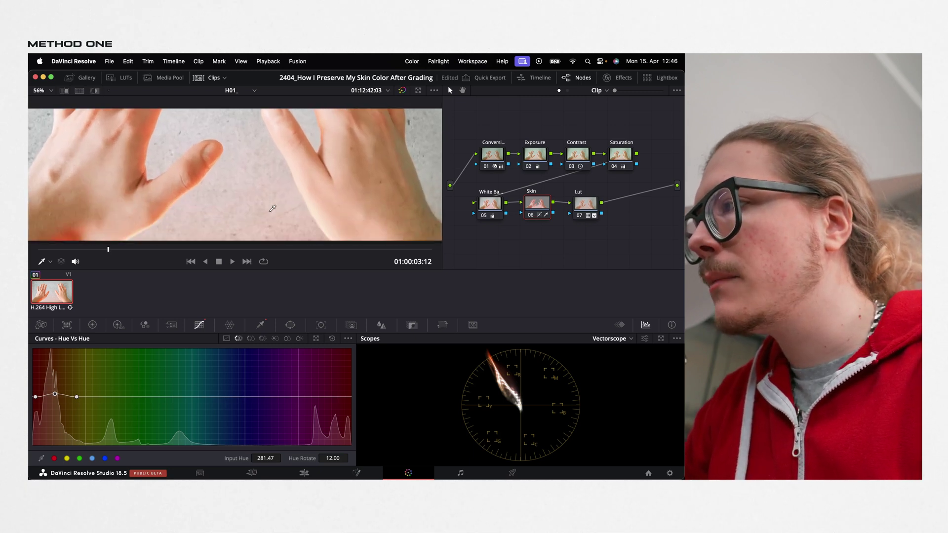
{"action": "scroll", "coordinate": [272, 208], "scroll_direction": "up", "scroll_amount": 3}
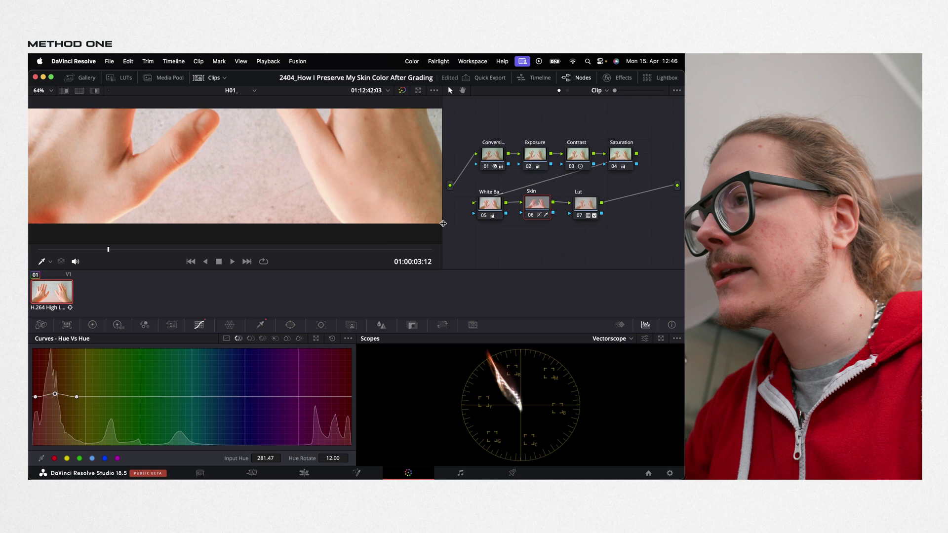
{"action": "left_click", "coordinate": [532, 216]}
{"action": "left_click", "coordinate": [533, 216]}
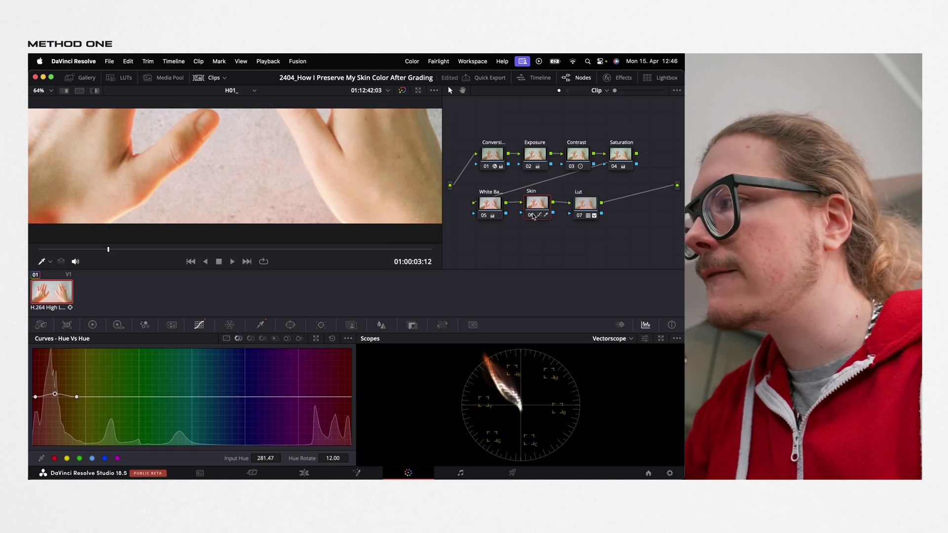
{"action": "left_click", "coordinate": [533, 216]}
{"action": "left_click", "coordinate": [532, 216]}
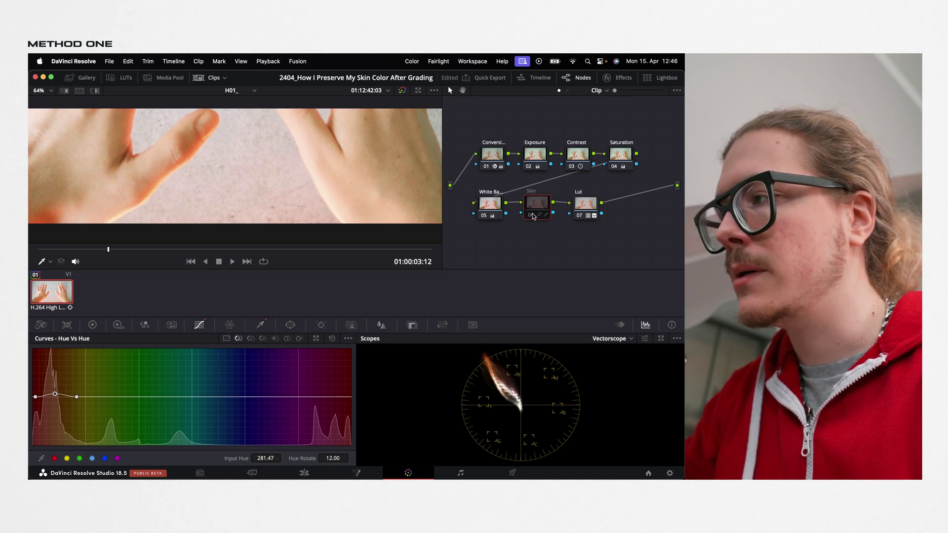
{"action": "left_click", "coordinate": [533, 216]}
{"action": "left_click", "coordinate": [533, 215]}
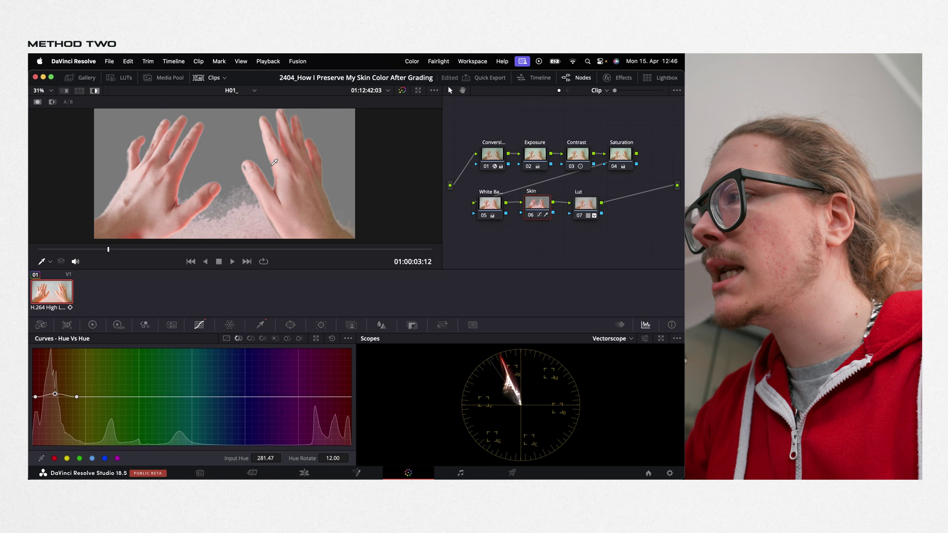
Apply Reset Node Grade to the Skin node and switch to the Magic Mask palette.
{"action": "scroll", "coordinate": [274, 163], "scroll_direction": "down", "scroll_amount": 3}
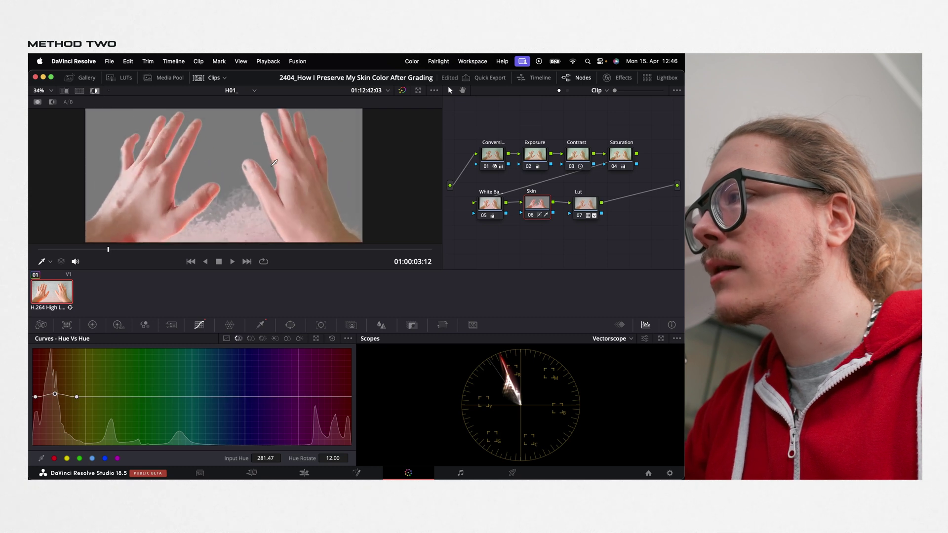
{"action": "scroll", "coordinate": [274, 163], "scroll_direction": "down", "scroll_amount": 2}
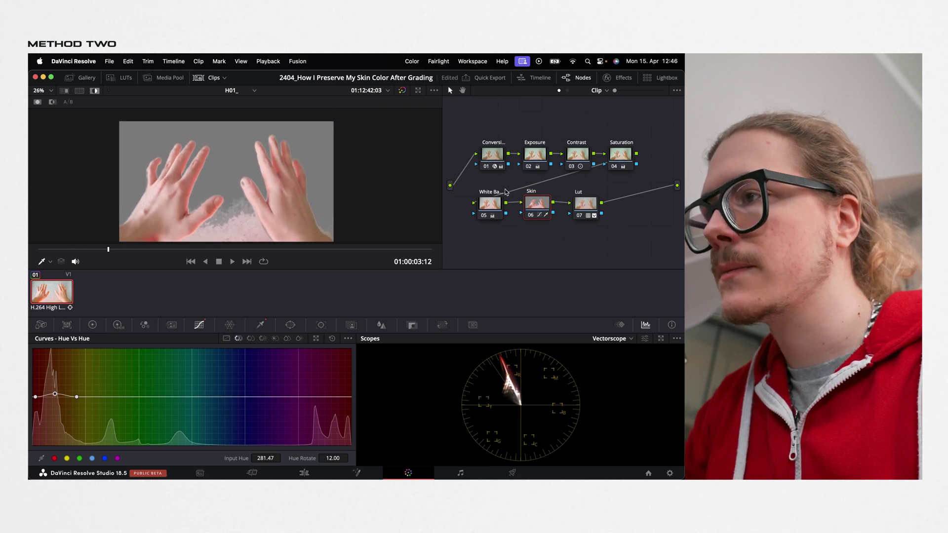
{"action": "right_click", "coordinate": [540, 204]}
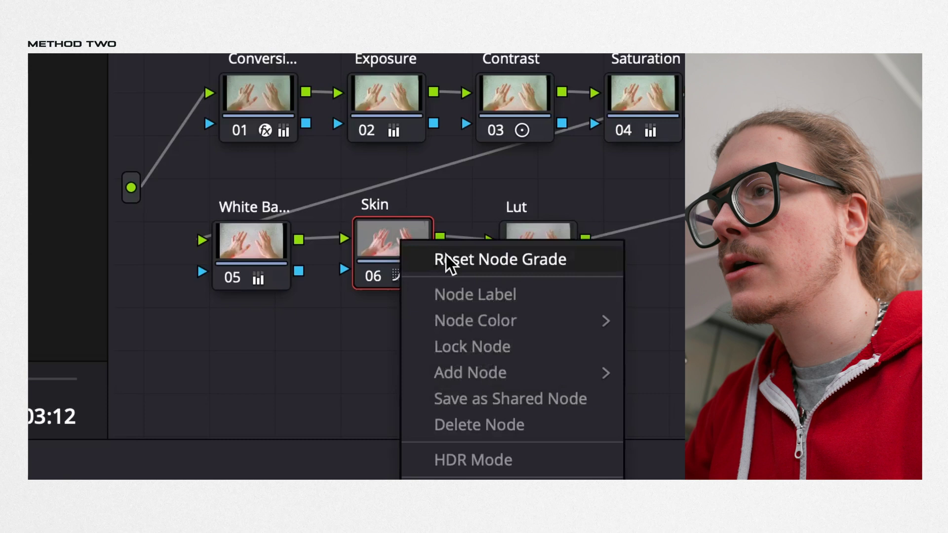
{"action": "left_click", "coordinate": [447, 260]}
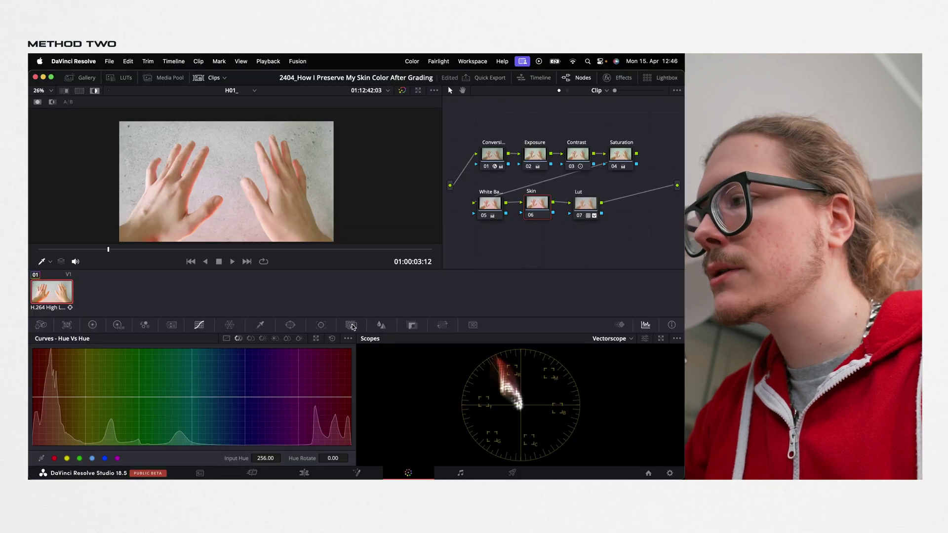
{"action": "left_click", "coordinate": [352, 325]}
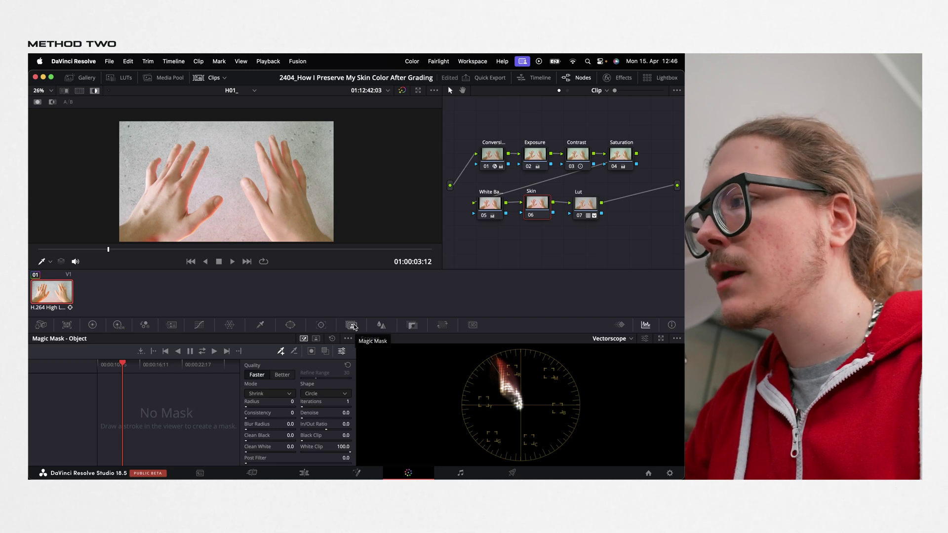
Draw Magic Mask strokes along the left hand and the right hand and fingers, with Quality set to Better.
{"action": "scroll", "coordinate": [311, 217], "scroll_direction": "down", "scroll_amount": 2}
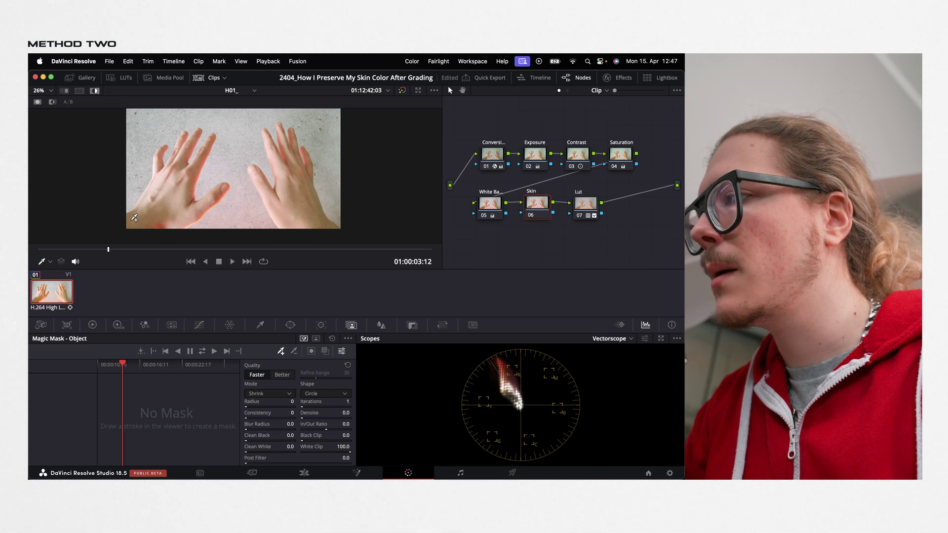
{"action": "mouse_move", "coordinate": [134, 218]}
{"action": "left_mouse_down"}
{"action": "mouse_move", "coordinate": [158, 157]}
{"action": "mouse_move", "coordinate": [158, 175]}
{"action": "mouse_move", "coordinate": [181, 141]}
{"action": "mouse_move", "coordinate": [176, 165]}
{"action": "mouse_move", "coordinate": [187, 145]}
{"action": "mouse_move", "coordinate": [172, 183]}
{"action": "mouse_move", "coordinate": [204, 146]}
{"action": "mouse_move", "coordinate": [179, 209]}
{"action": "mouse_move", "coordinate": [213, 196]}
{"action": "mouse_move", "coordinate": [156, 219]}
{"action": "left_mouse_up"}
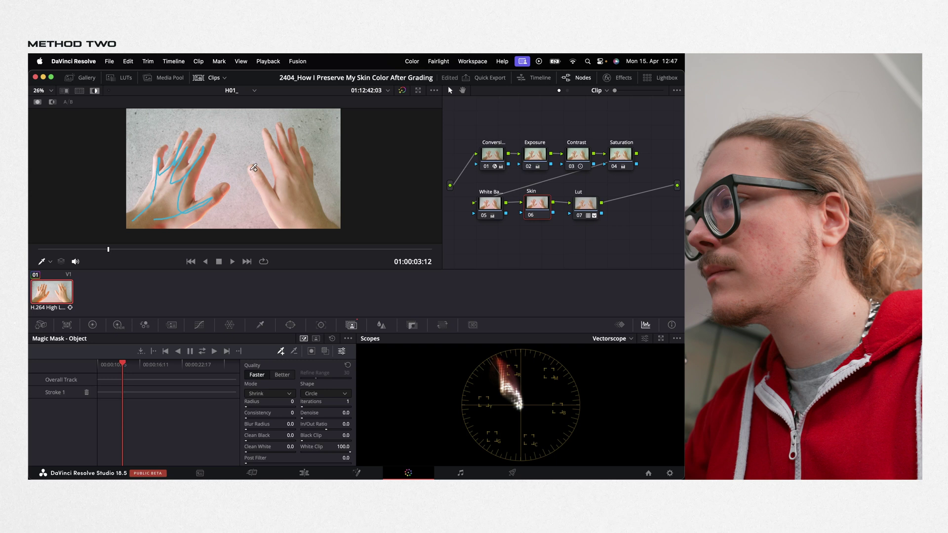
{"action": "left_click_drag", "start_coordinate": [253, 168], "coordinate": [269, 198]}
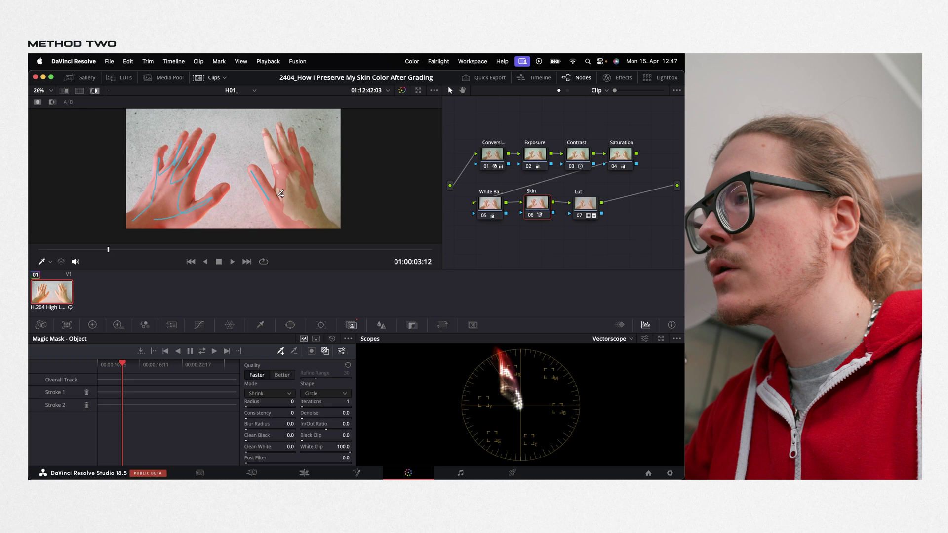
{"action": "mouse_move", "coordinate": [274, 194]}
{"action": "left_mouse_down"}
{"action": "mouse_move", "coordinate": [286, 186]}
{"action": "mouse_move", "coordinate": [274, 144]}
{"action": "mouse_move", "coordinate": [290, 174]}
{"action": "mouse_move", "coordinate": [277, 194]}
{"action": "left_mouse_up"}
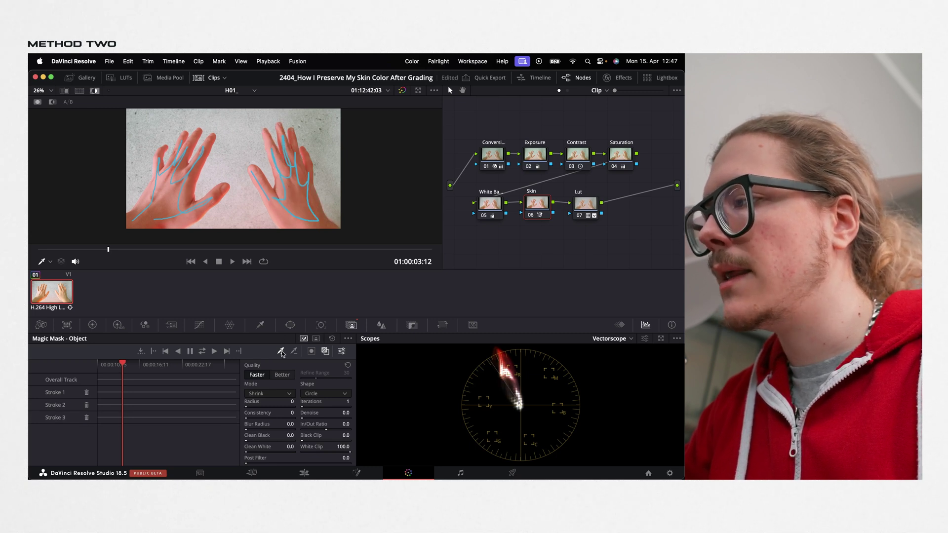
{"action": "left_click", "coordinate": [286, 374]}
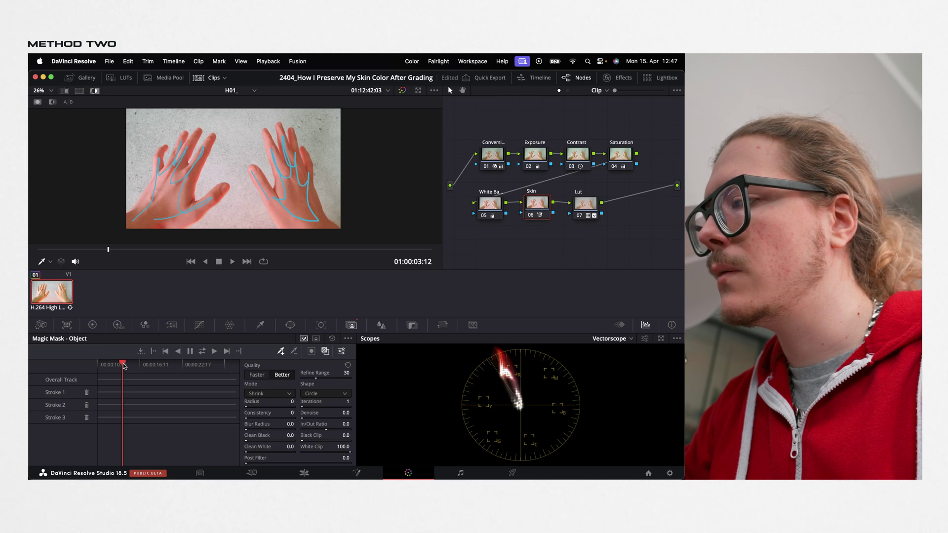
Track the hand mask forward and backward, scrubbing to later frames to check it holds.
{"action": "mouse_move", "coordinate": [123, 365]}
{"action": "left_mouse_down"}
{"action": "mouse_move", "coordinate": [167, 366]}
{"action": "mouse_move", "coordinate": [113, 366]}
{"action": "left_mouse_up"}
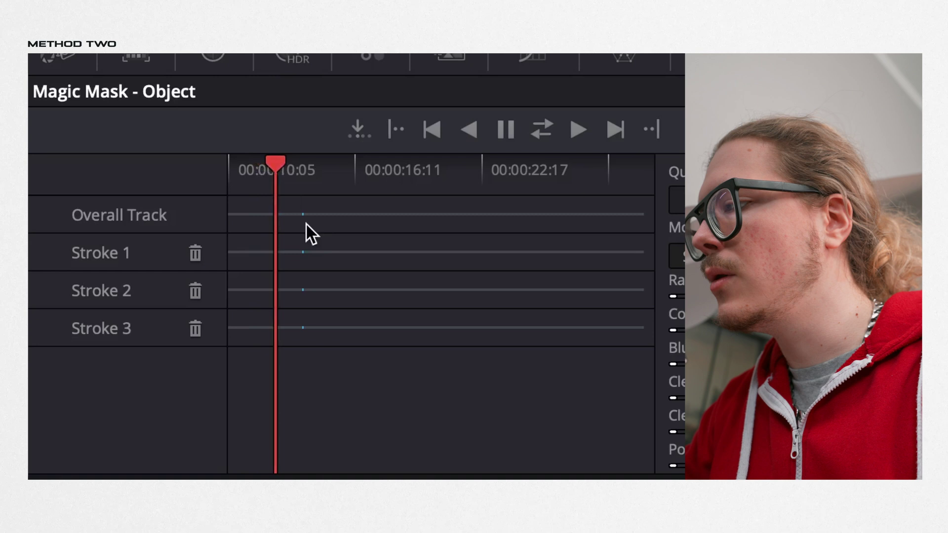
{"action": "left_click_drag", "start_coordinate": [292, 170], "coordinate": [305, 170]}
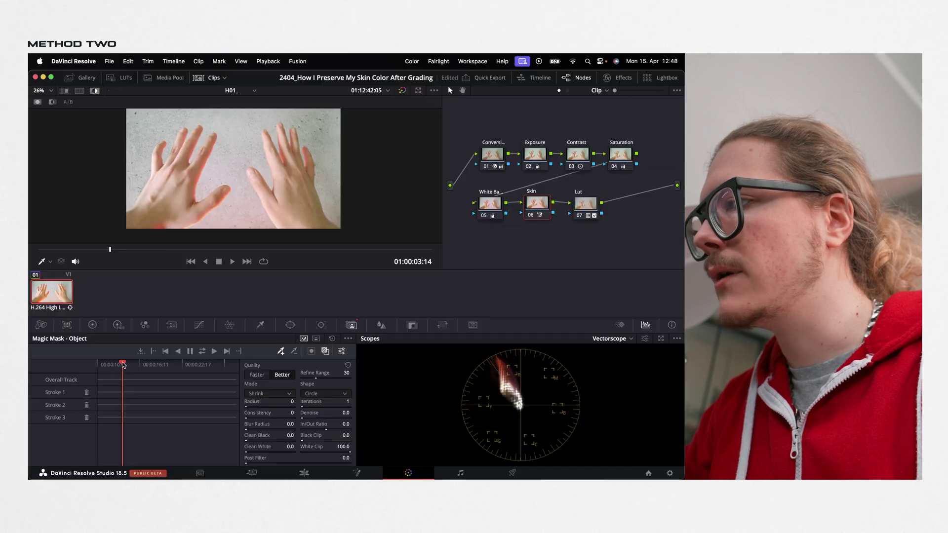
{"action": "left_click_drag", "start_coordinate": [123, 365], "coordinate": [123, 365]}
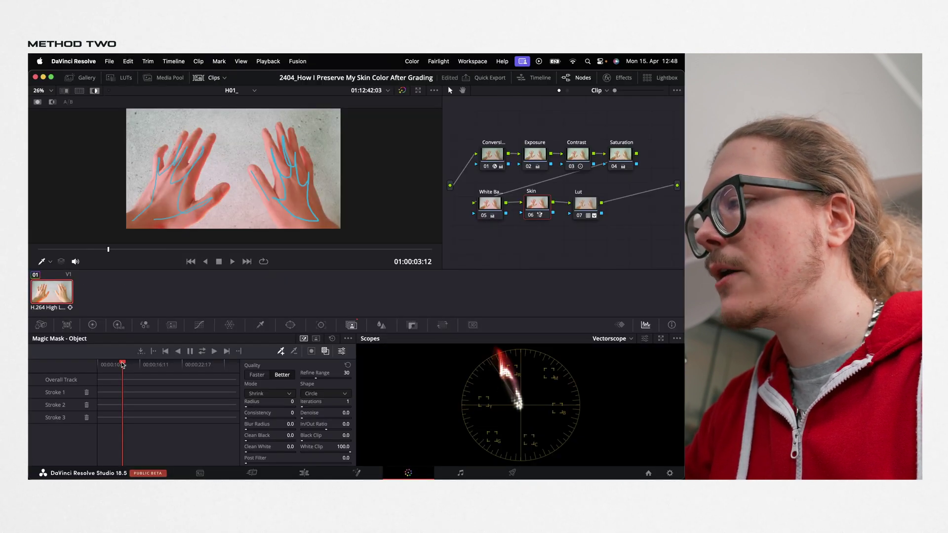
{"action": "left_click", "coordinate": [203, 352]}
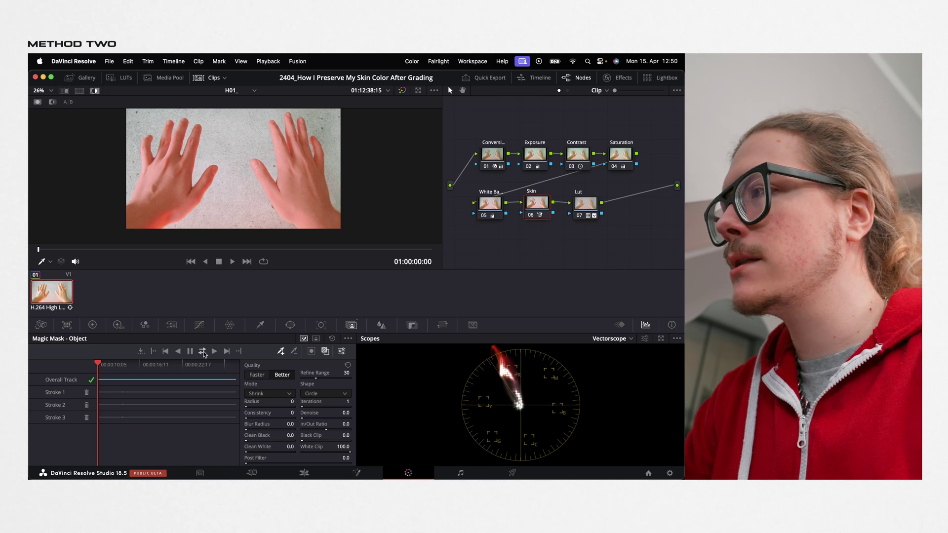
{"action": "left_click", "coordinate": [121, 365]}
{"action": "left_click_drag", "start_coordinate": [121, 365], "coordinate": [155, 371]}
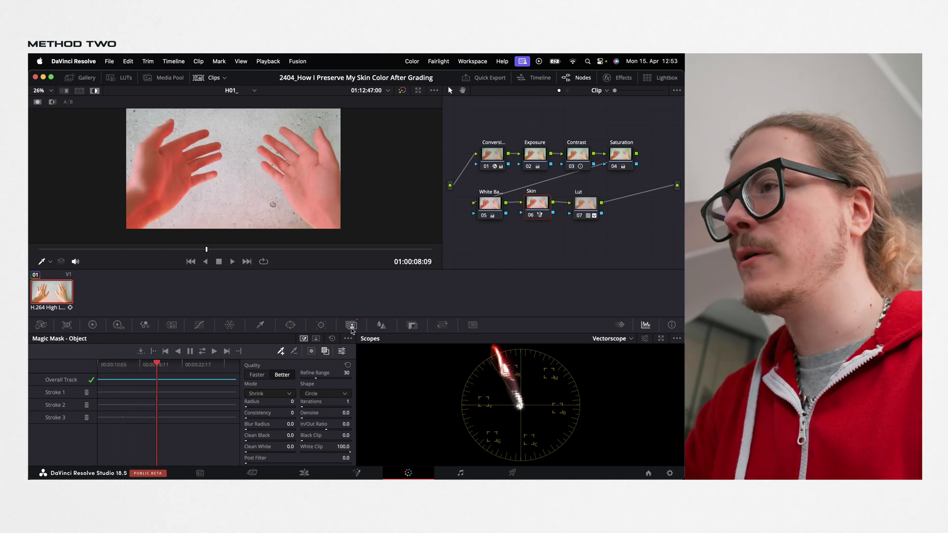
Sample the masked skin into a Hue vs Hue curve, rotating input hue 268.24 by 7.20.
{"action": "left_click", "coordinate": [200, 326]}
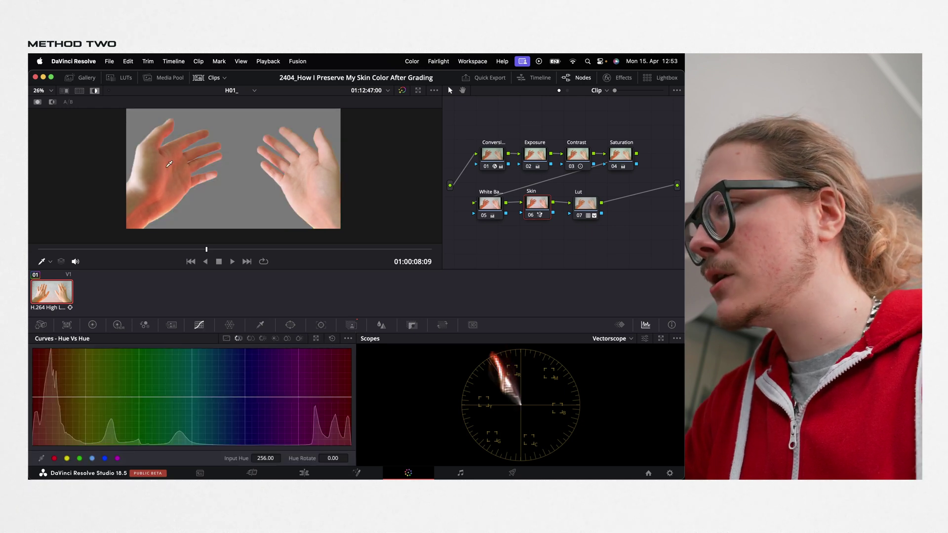
{"action": "left_click", "coordinate": [321, 180]}
{"action": "left_click_drag", "start_coordinate": [45, 397], "coordinate": [67, 399]}
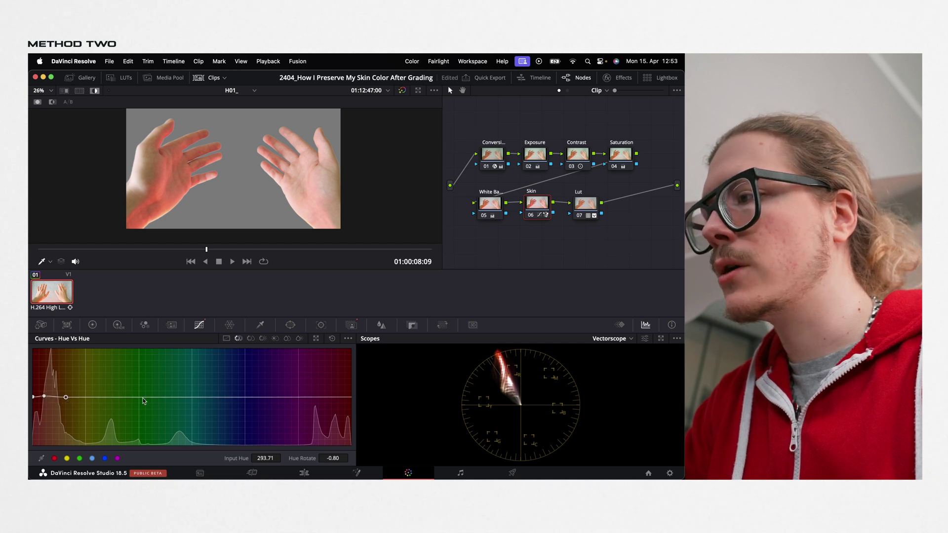
{"action": "left_click_drag", "start_coordinate": [314, 252], "coordinate": [358, 250]}
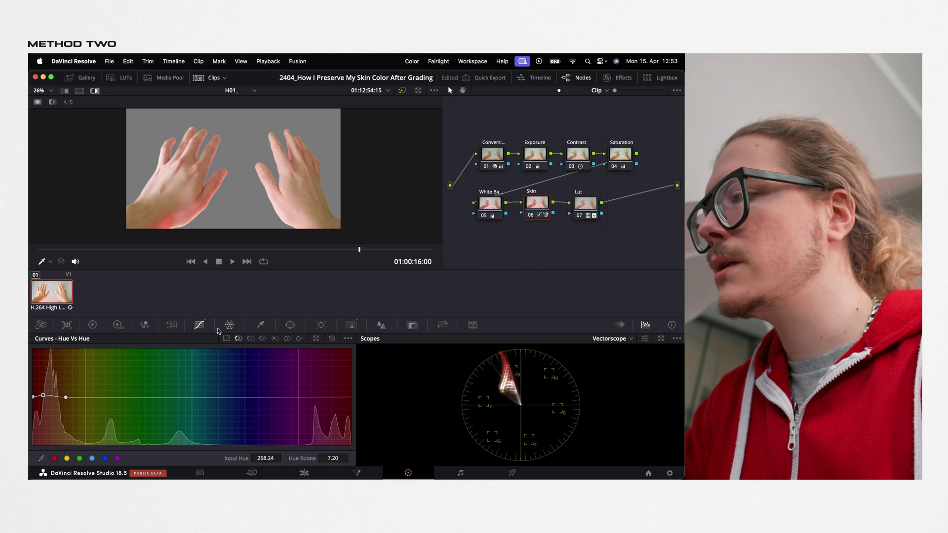
In the Primaries Color Wheels, raise skin Saturation to 51.20, Gain to 1.02 and Contrast to 1.060.
{"action": "left_click", "coordinate": [92, 324]}
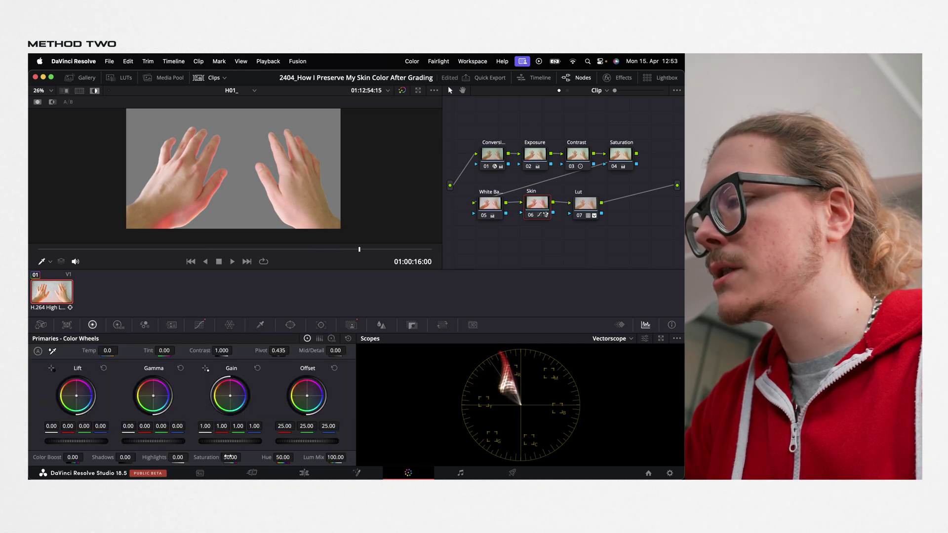
{"action": "mouse_move", "coordinate": [228, 457]}
{"action": "left_mouse_down"}
{"action": "mouse_move", "coordinate": [248, 456]}
{"action": "mouse_move", "coordinate": [229, 456]}
{"action": "left_mouse_up"}
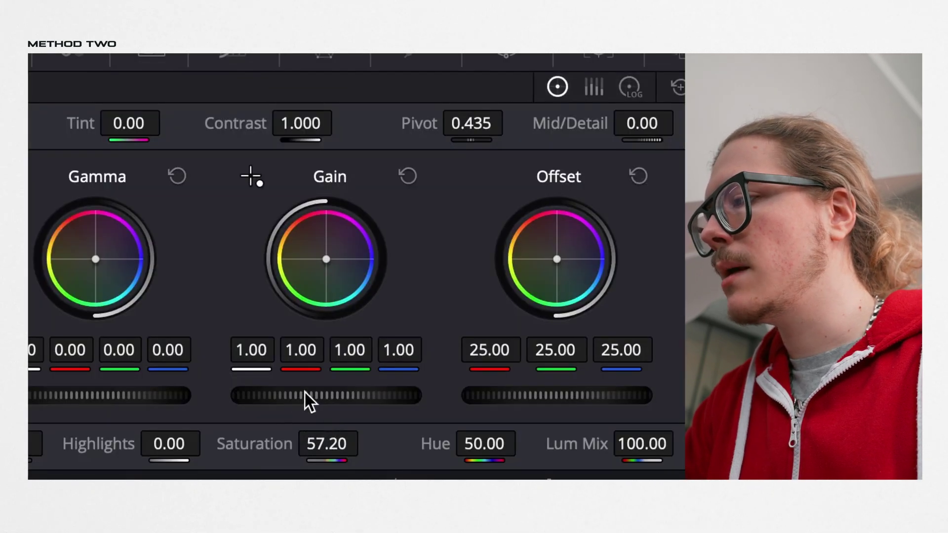
{"action": "left_click_drag", "start_coordinate": [331, 390], "coordinate": [410, 389]}
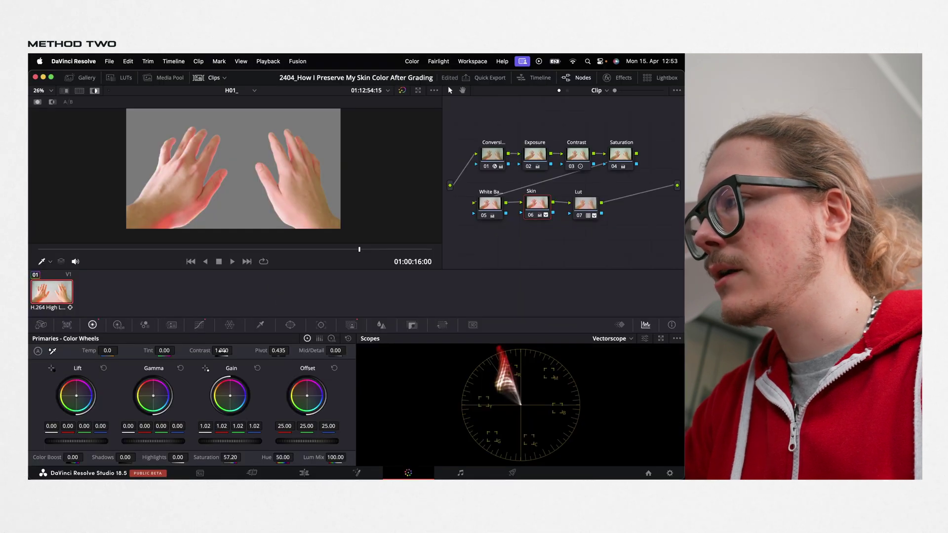
{"action": "left_click_drag", "start_coordinate": [220, 351], "coordinate": [235, 351]}
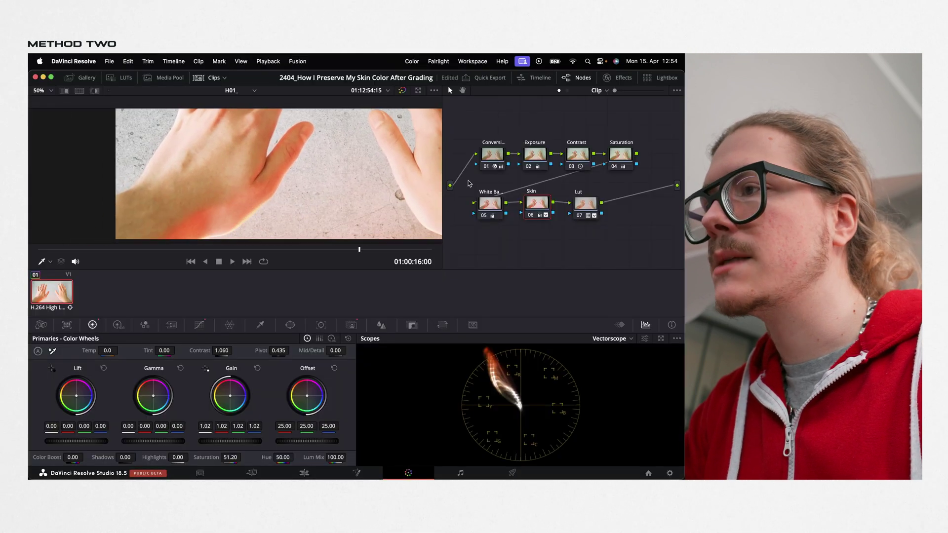
Disable the Skin node to view the hands without its correction.
{"action": "left_click", "coordinate": [531, 216]}
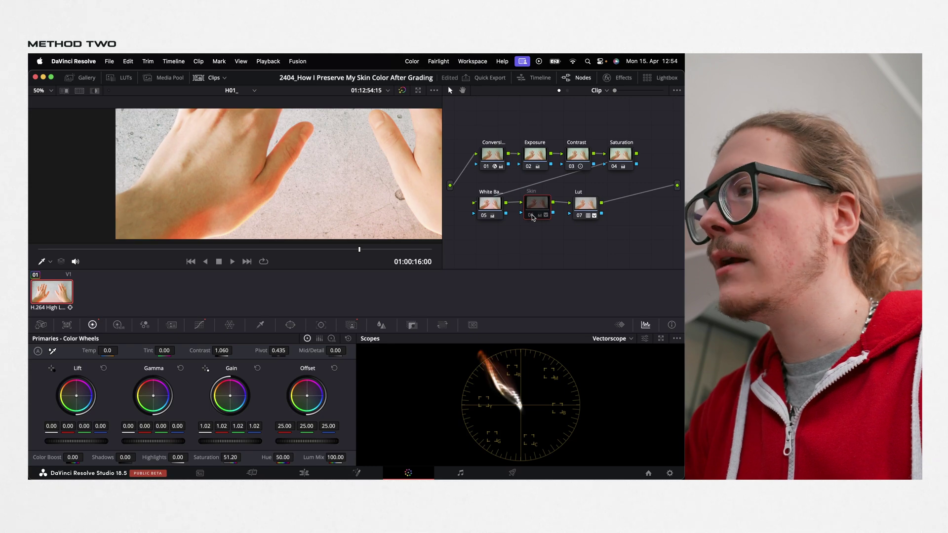